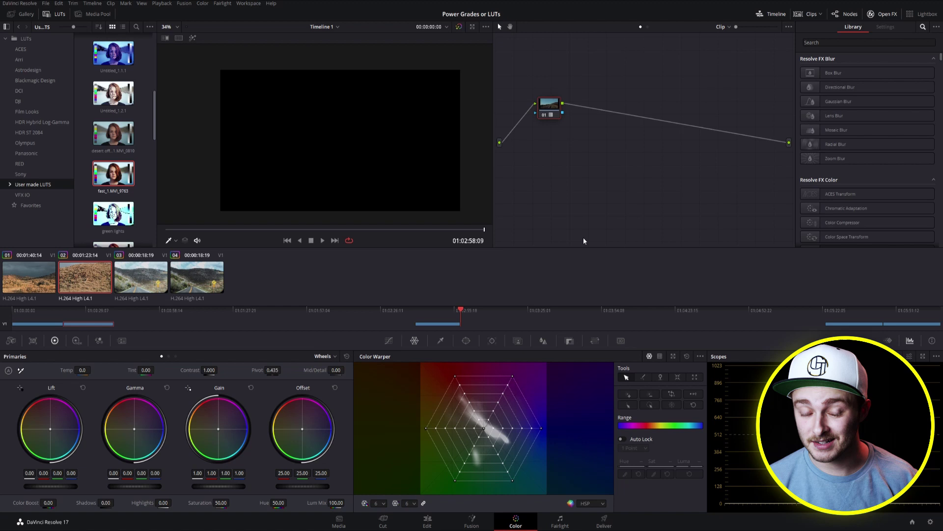
# Visit the Cut page and return to Color, then flip between road clips 03 and 04.
pyautogui.click(384, 521)
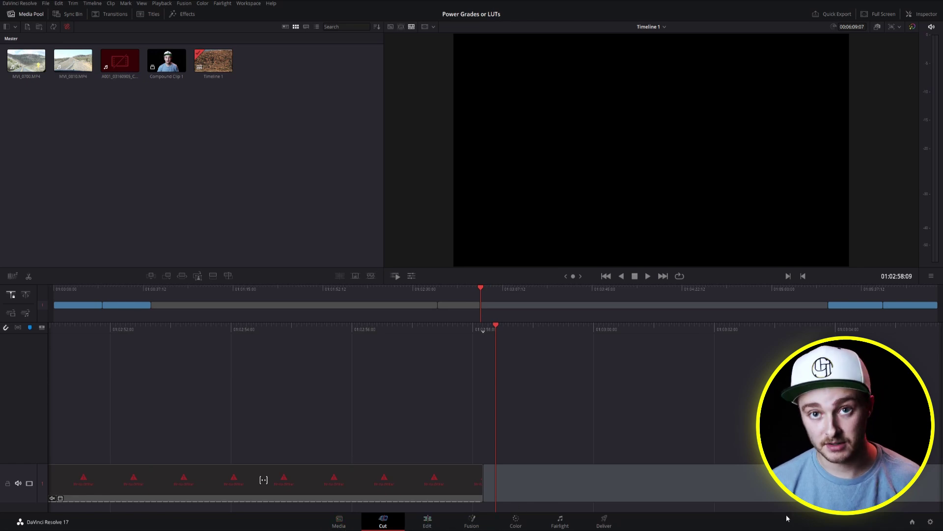
pyautogui.click(516, 523)
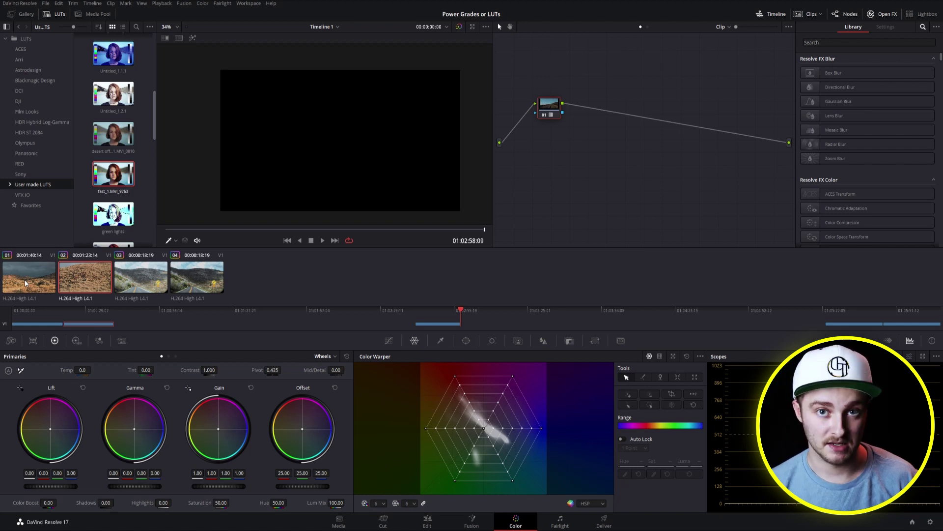
pyautogui.press('Down')
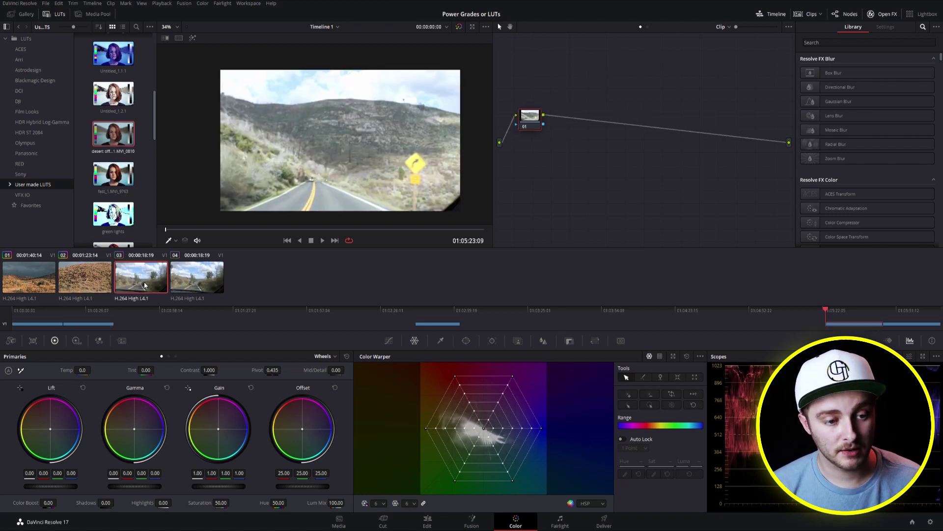
pyautogui.press('Down')
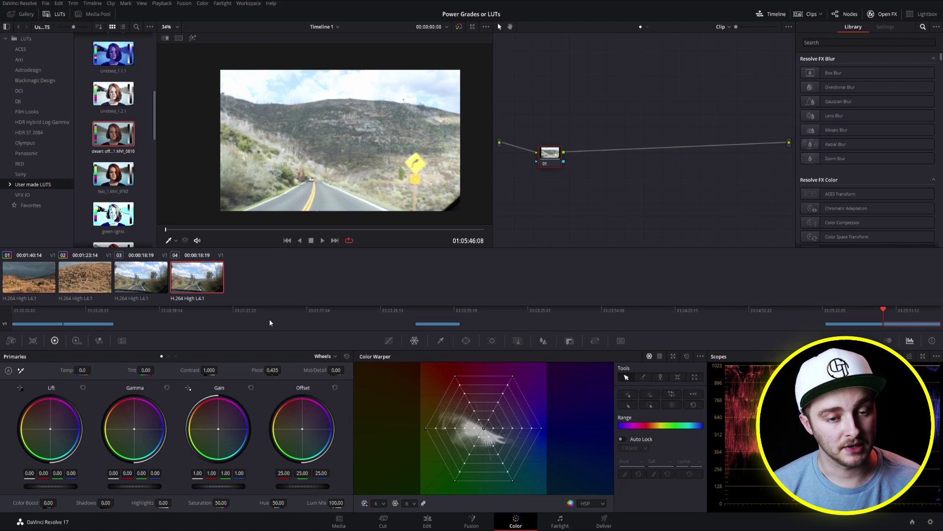
pyautogui.press('Up')
pyautogui.press('Down')
pyautogui.press('Up')
pyautogui.press('Down')
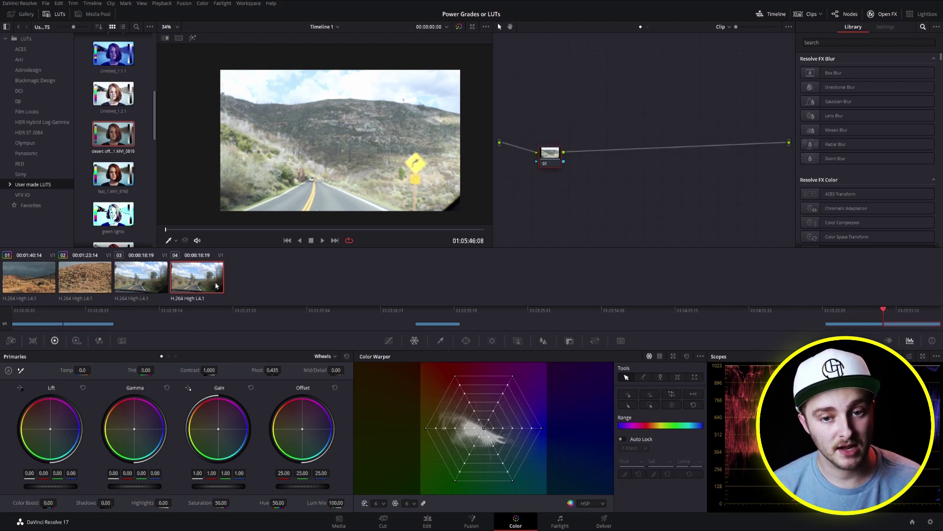
# Scrub through the graded desert clip 01, then select road clip 03.
pyautogui.press('Home')
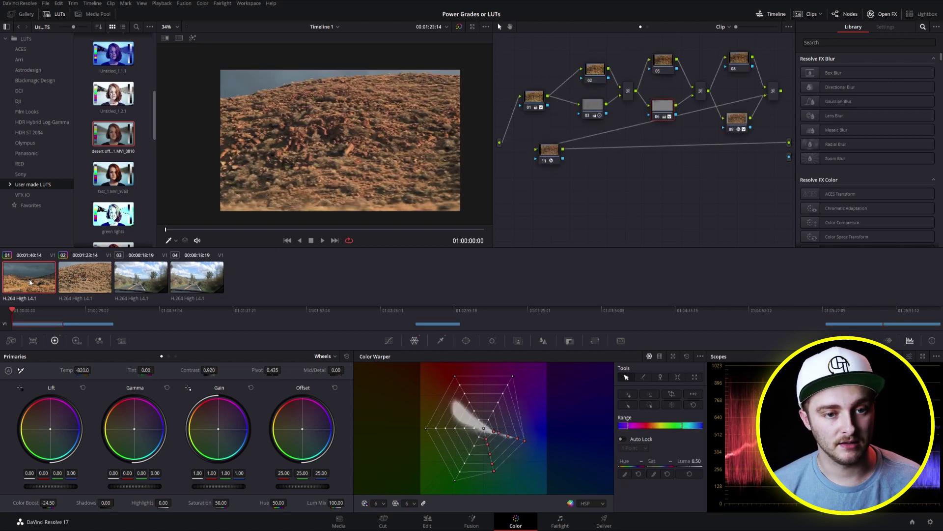
pyautogui.moveTo(320, 230); pyautogui.dragTo(361, 229)
pyautogui.click(142, 281)
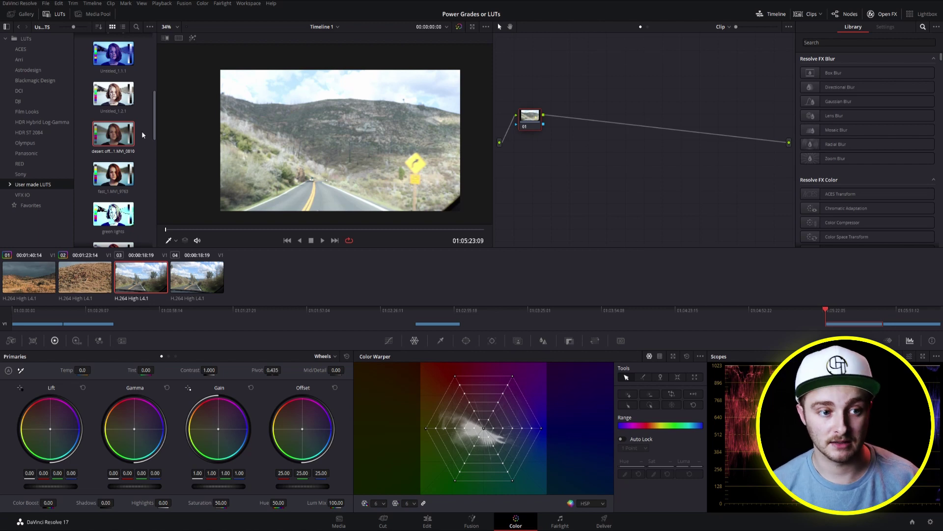
# Apply the user-made desert LUT to road clip 03 and compare it against the ungraded look.
pyautogui.doubleClick(105, 131)
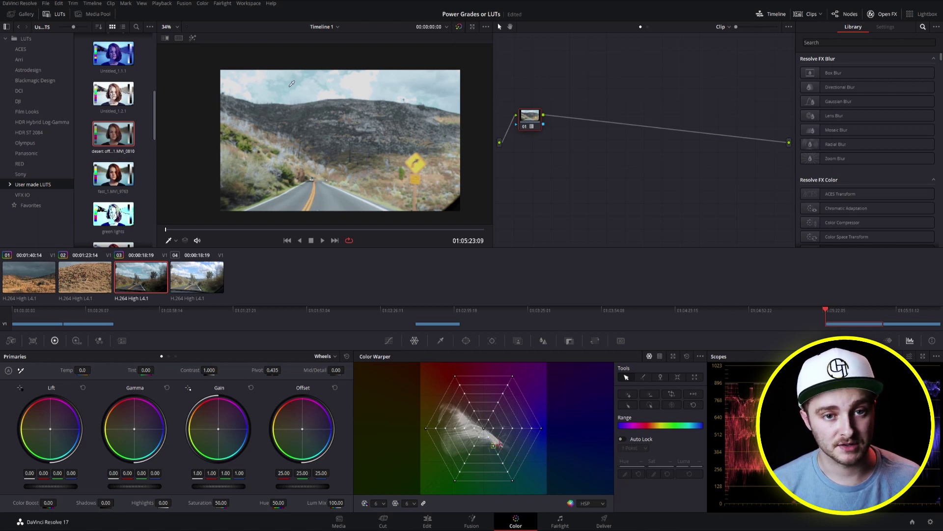
pyautogui.click(461, 27)
pyautogui.click(461, 27)
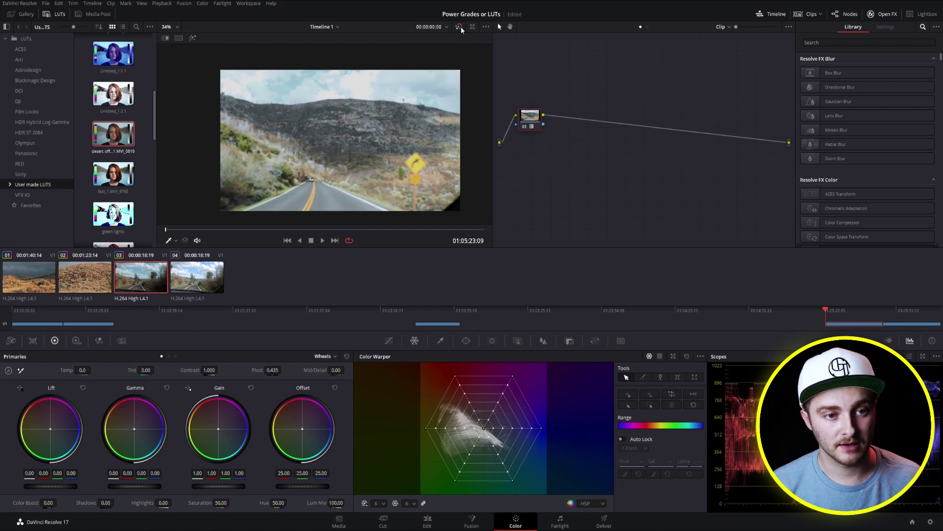
pyautogui.click(461, 27)
pyautogui.click(461, 27)
pyautogui.click(461, 28)
pyautogui.click(461, 27)
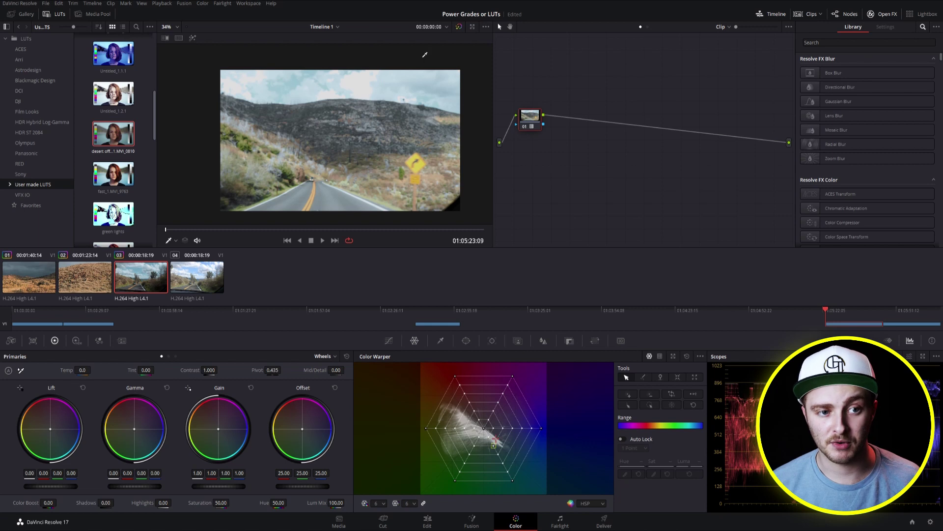
# Recheck clip 03's graded versus ungraded look with bypass, then select road clip 04.
pyautogui.click(459, 26)
pyautogui.click(459, 27)
pyautogui.click(459, 27)
pyautogui.click(459, 26)
pyautogui.click(459, 26)
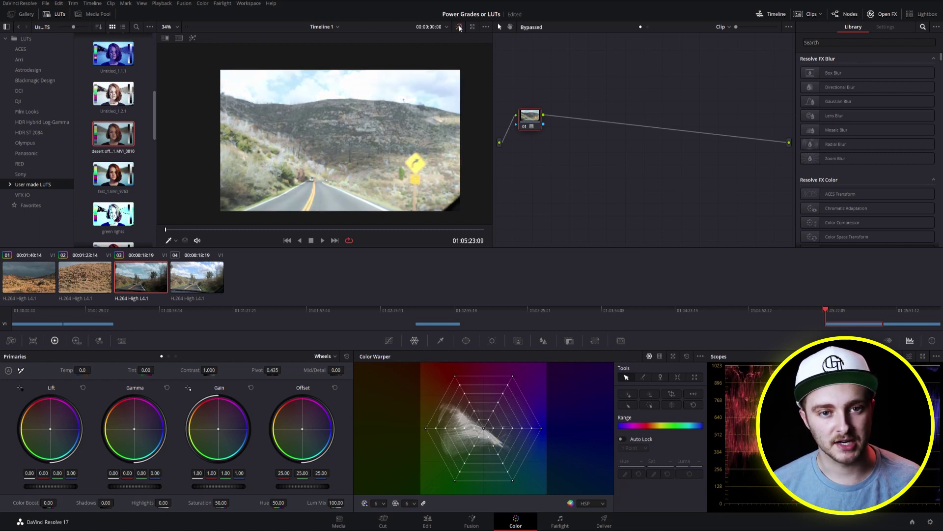
pyautogui.click(459, 27)
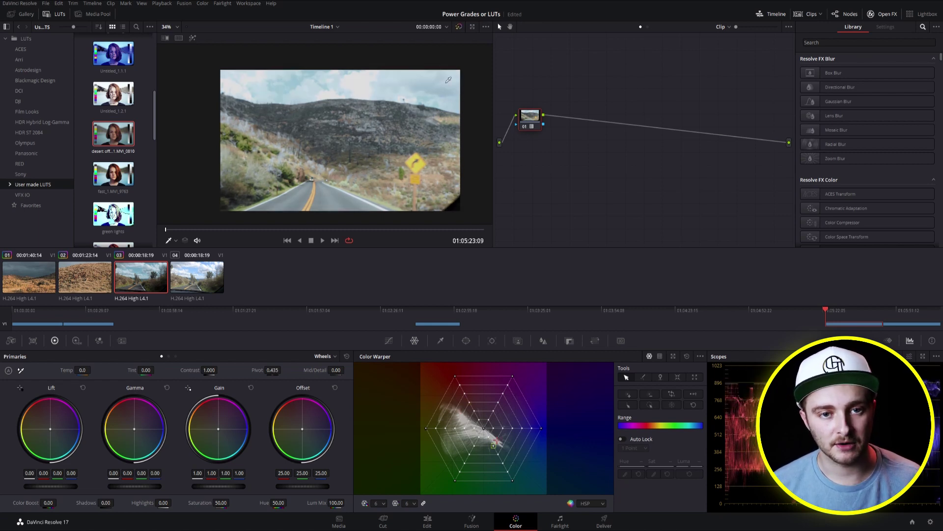
pyautogui.click(459, 27)
pyautogui.click(458, 27)
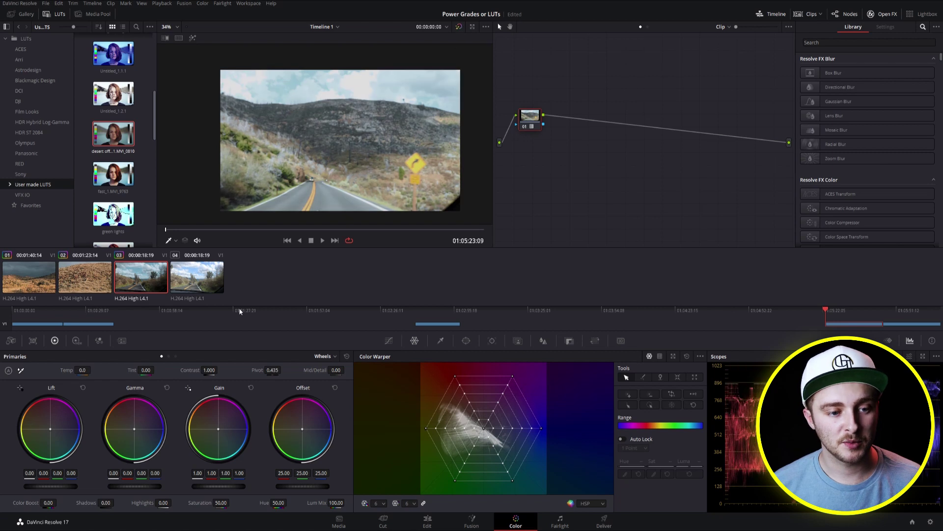
pyautogui.click(212, 282)
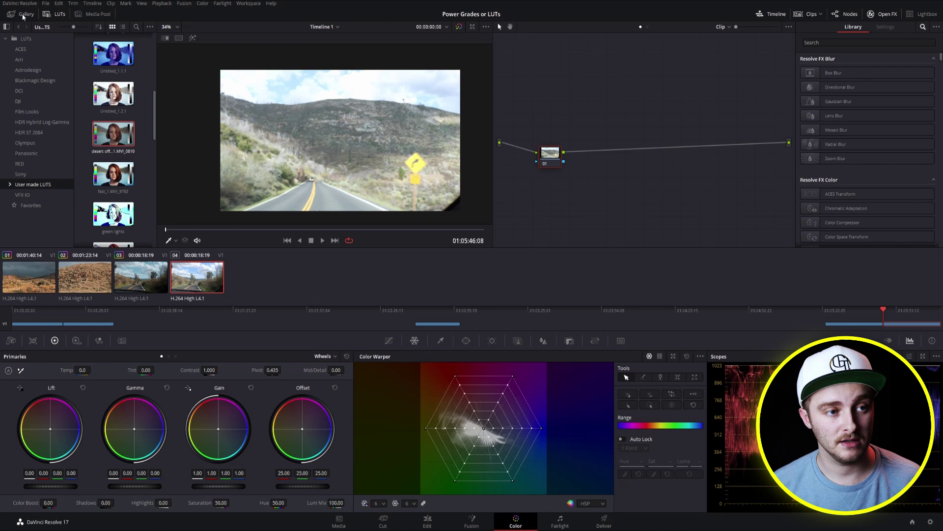
# Drag the PowerGrade 1 album's saved still onto road clip 04's node editor.
pyautogui.click(23, 14)
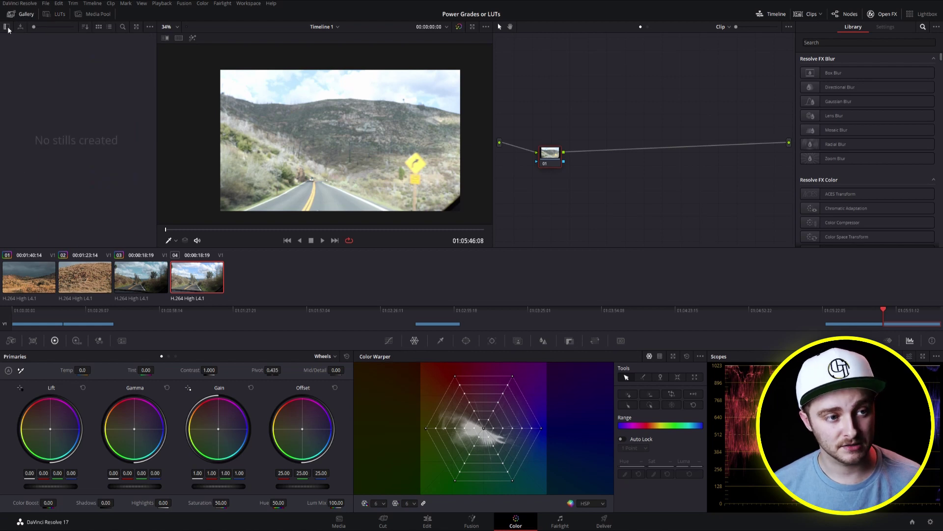
pyautogui.click(6, 27)
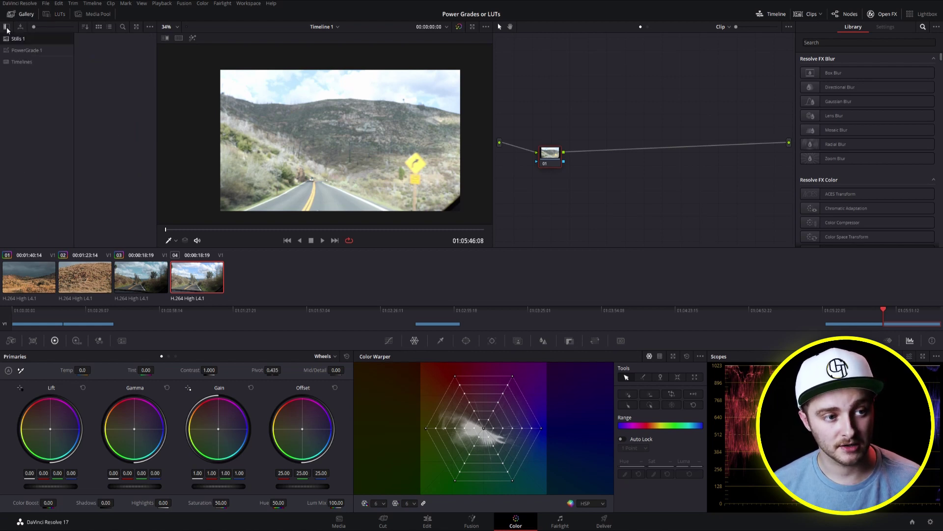
pyautogui.click(24, 54)
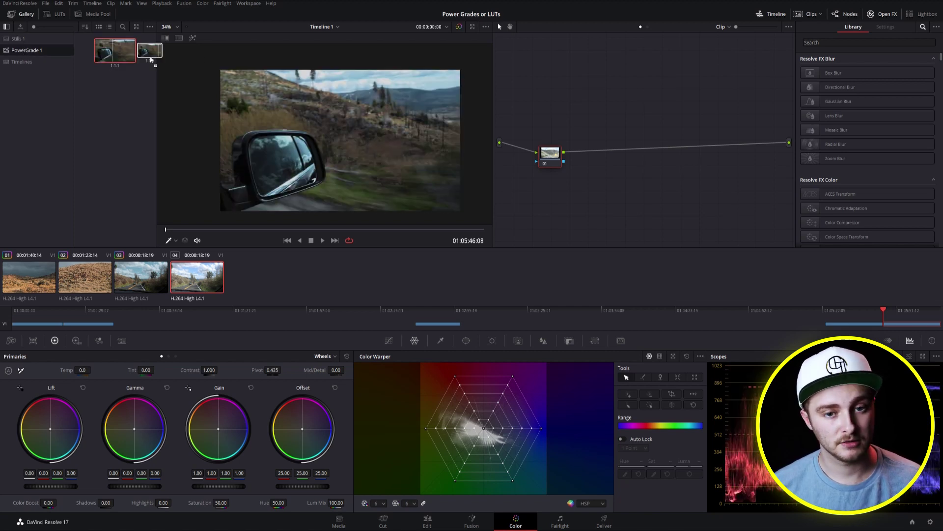
pyautogui.moveTo(129, 51); pyautogui.dragTo(630, 145)
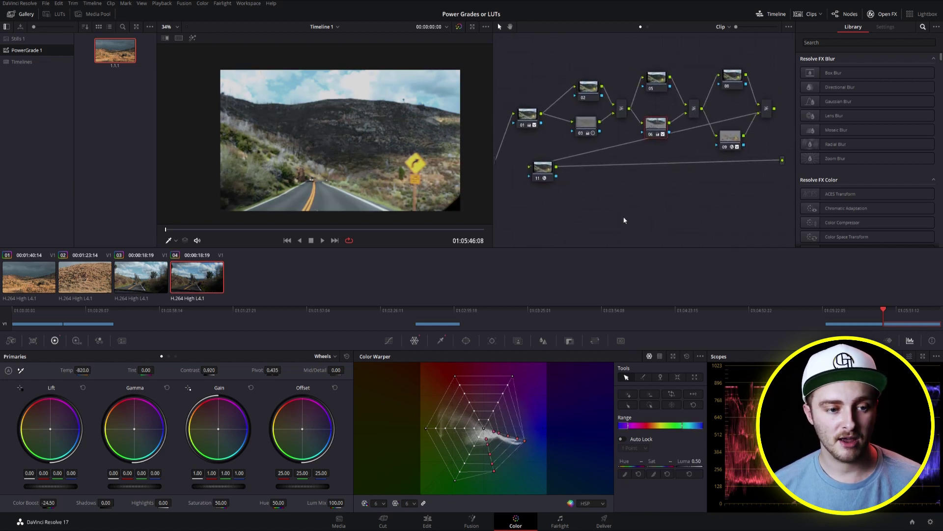
# Compare clip 03's LUT grade with the power-graded clip 04, ending on clip 04.
pyautogui.click(128, 279)
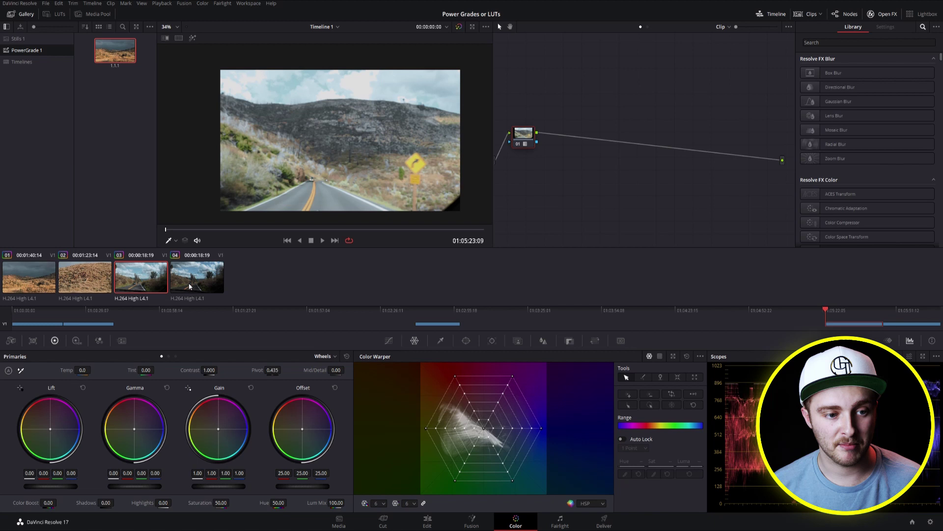
pyautogui.click(197, 278)
pyautogui.click(153, 283)
pyautogui.click(202, 289)
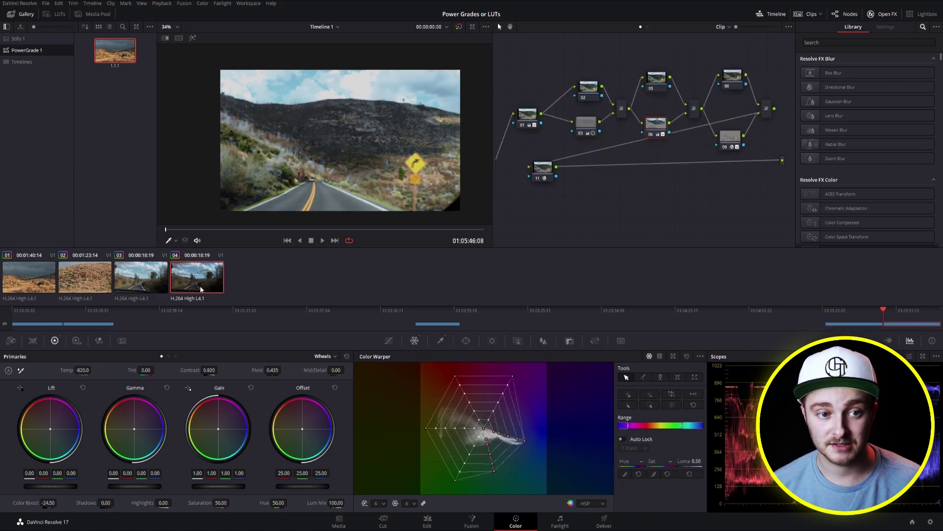
pyautogui.click(148, 281)
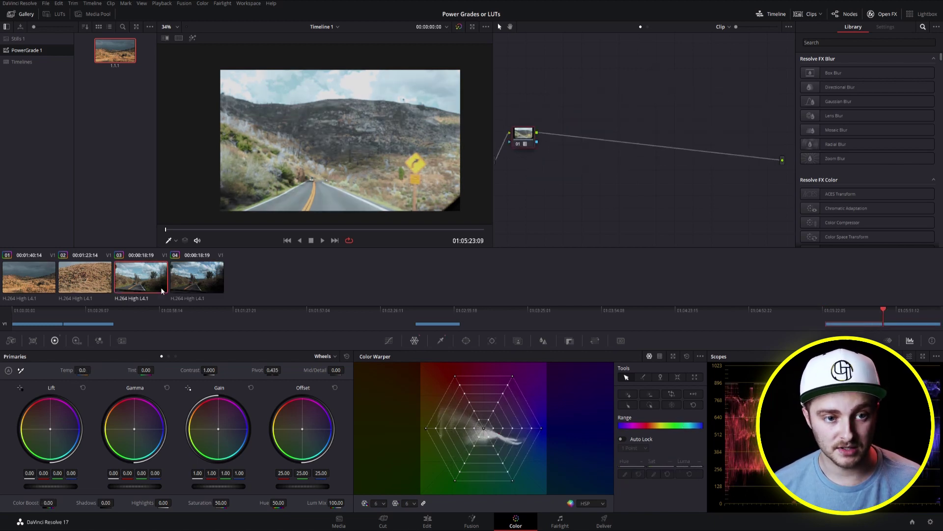
pyautogui.click(197, 279)
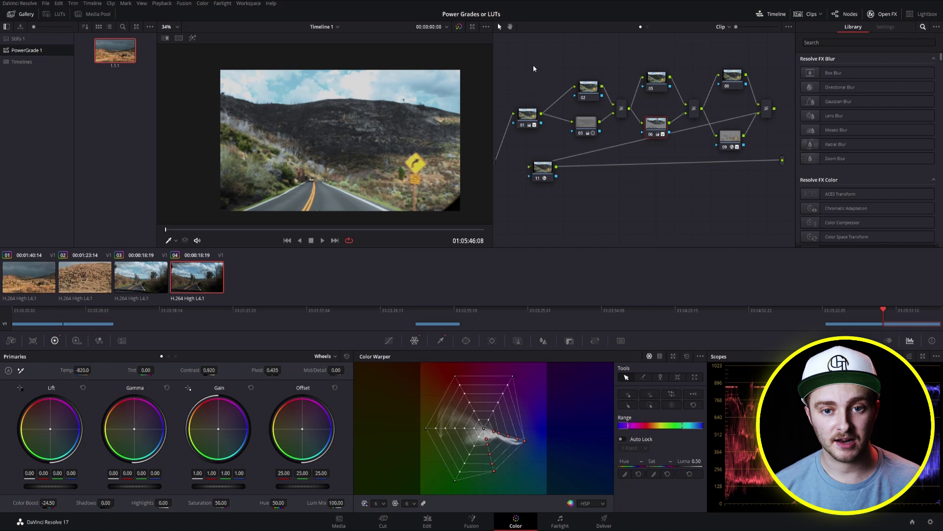
pyautogui.moveTo(523, 51); pyautogui.dragTo(741, 194)
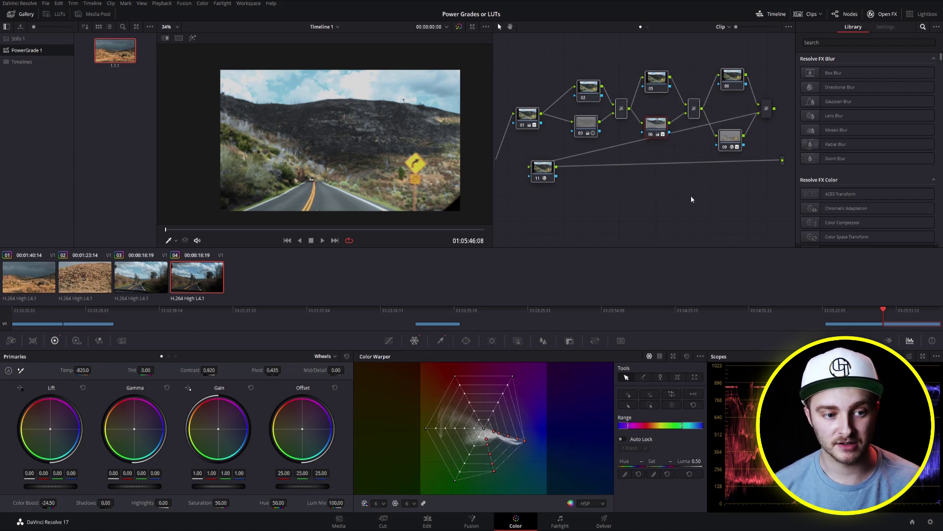
pyautogui.click(133, 272)
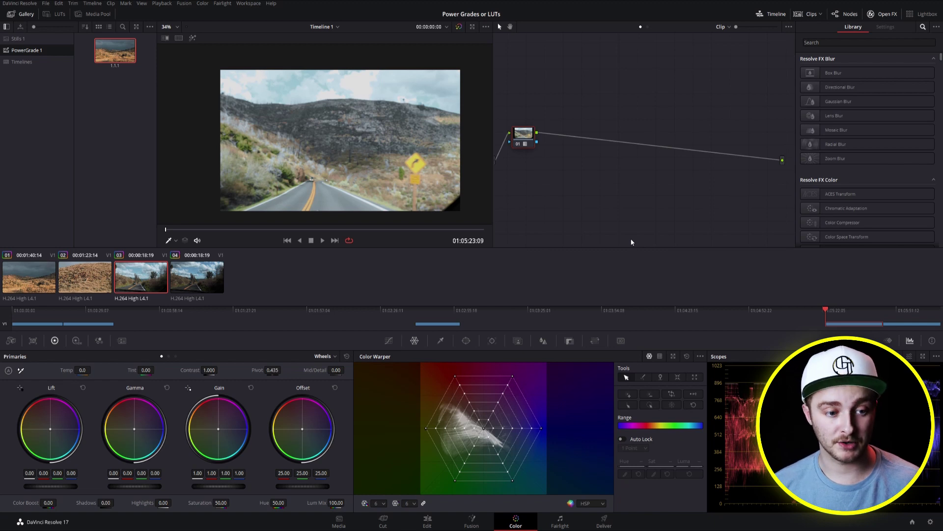
pyautogui.press('Down')
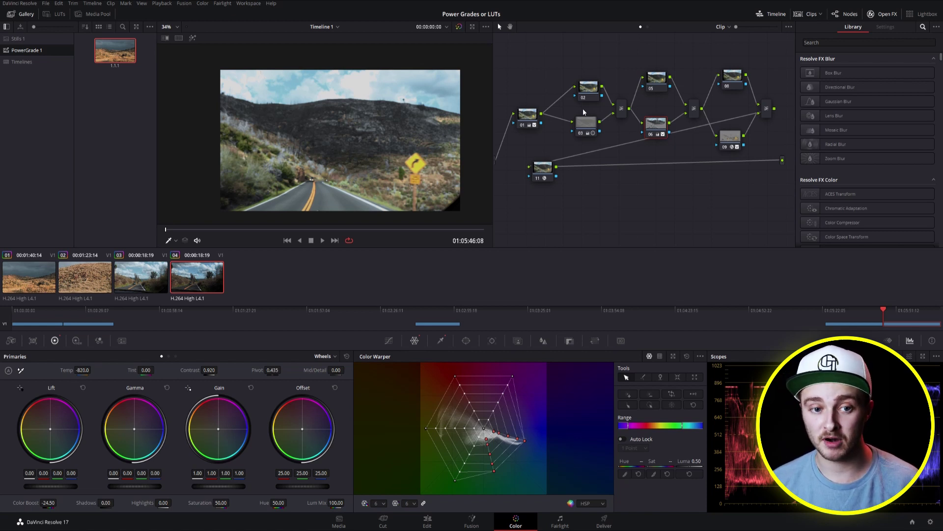
pyautogui.press('Up')
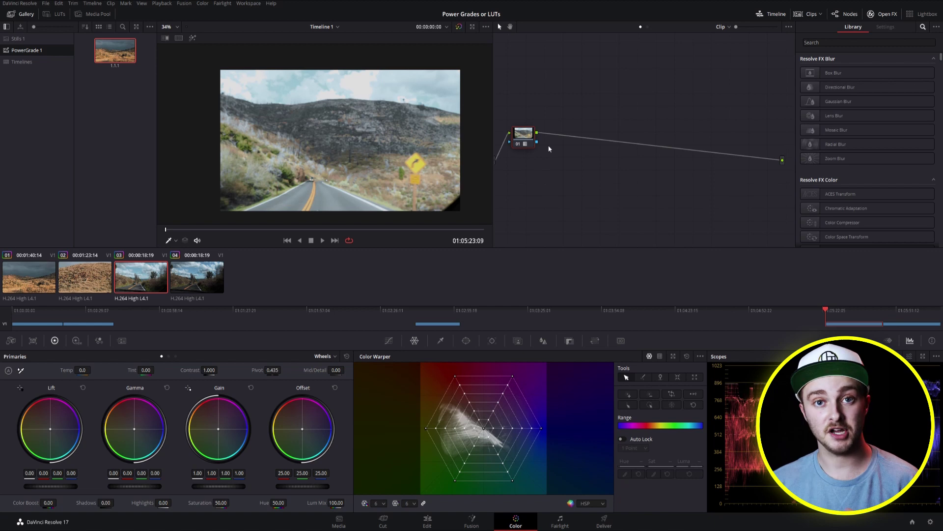
pyautogui.press('Down')
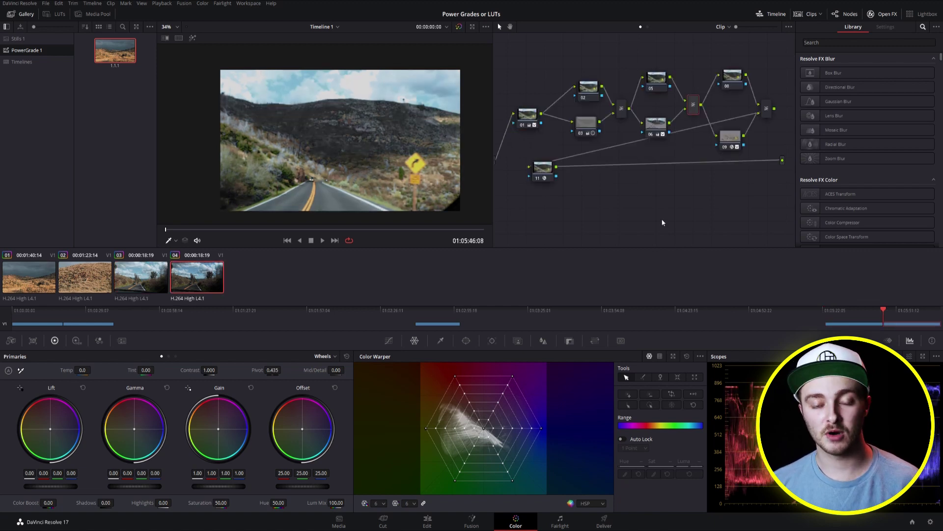
pyautogui.moveTo(778, 202); pyautogui.dragTo(585, 131)
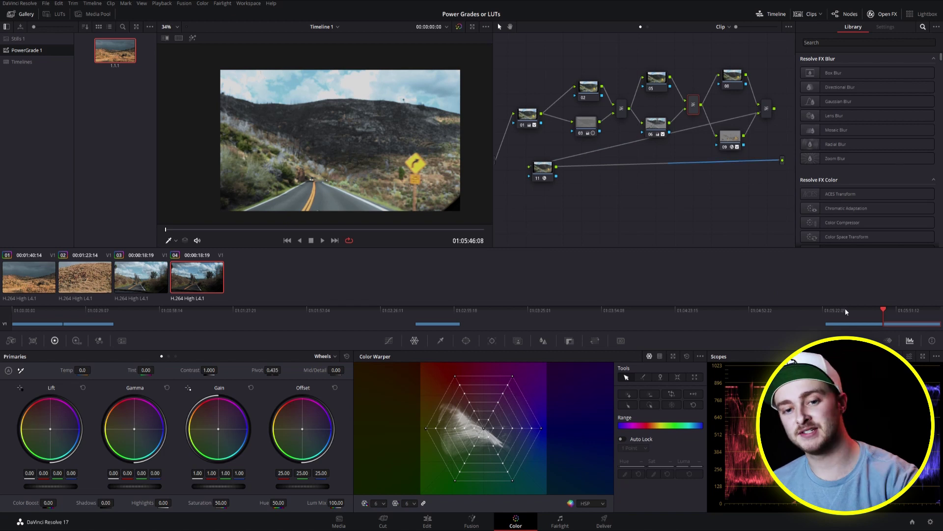
# Select node 11 to inspect its film grain, briefly switching between clips 03 and 04.
pyautogui.click(543, 168)
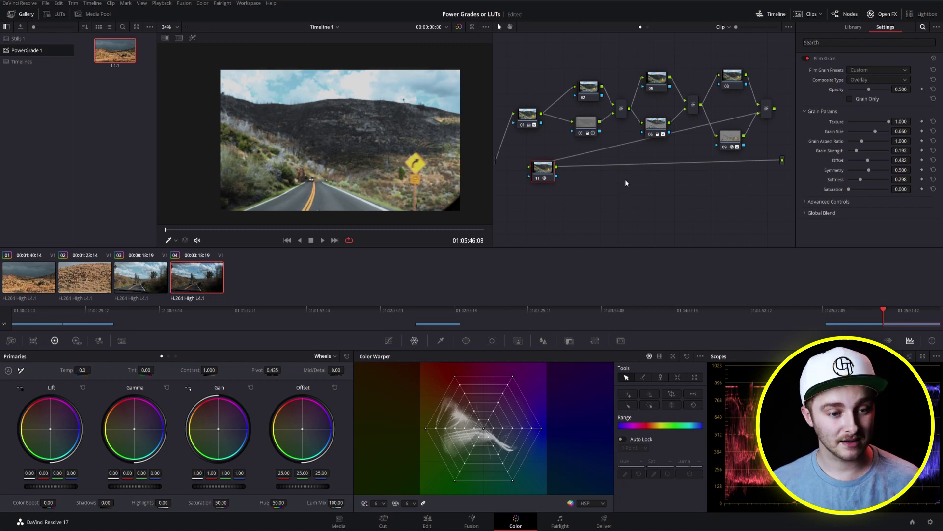
pyautogui.click(142, 280)
pyautogui.click(177, 286)
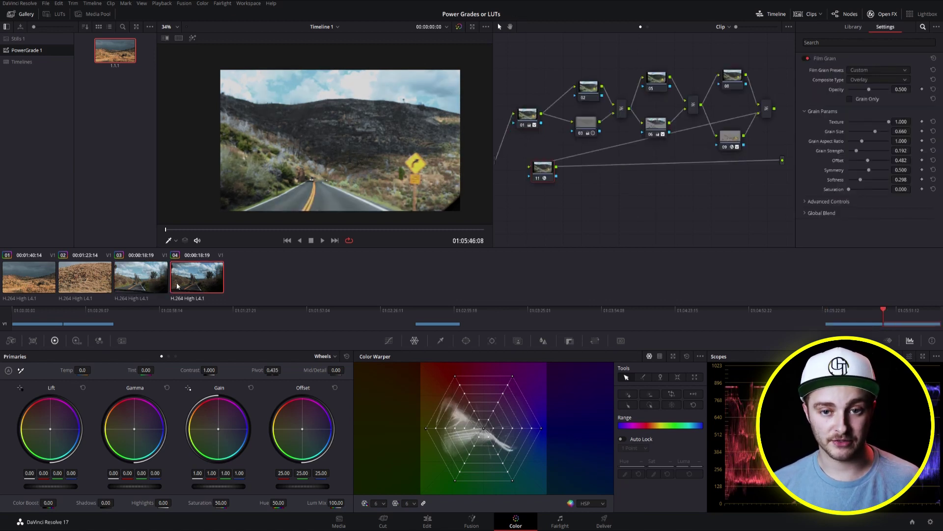
# Nudge nodes 06 and 09 and view node 06's qualifier matte, then select clip 03.
pyautogui.click(662, 123)
pyautogui.moveTo(661, 123); pyautogui.dragTo(650, 117)
pyautogui.hotkey('shift', 'h')
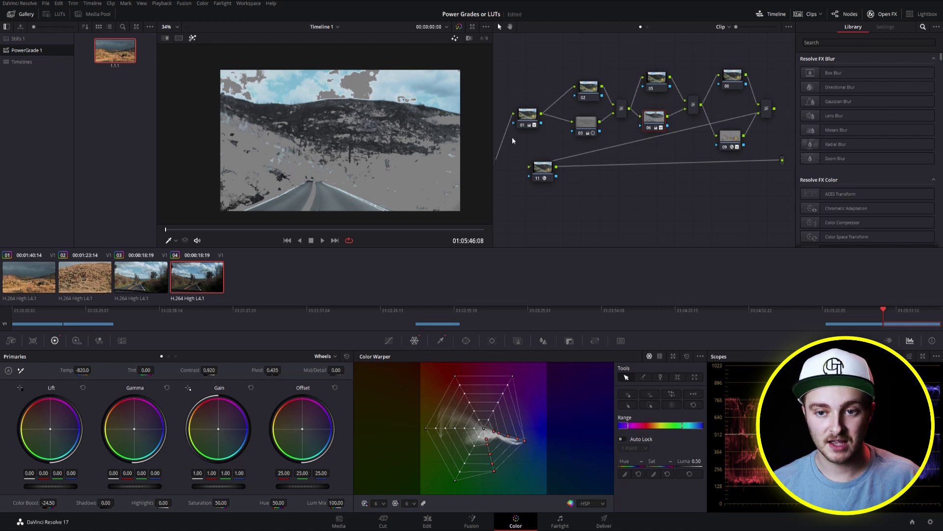
pyautogui.moveTo(738, 152); pyautogui.dragTo(737, 129)
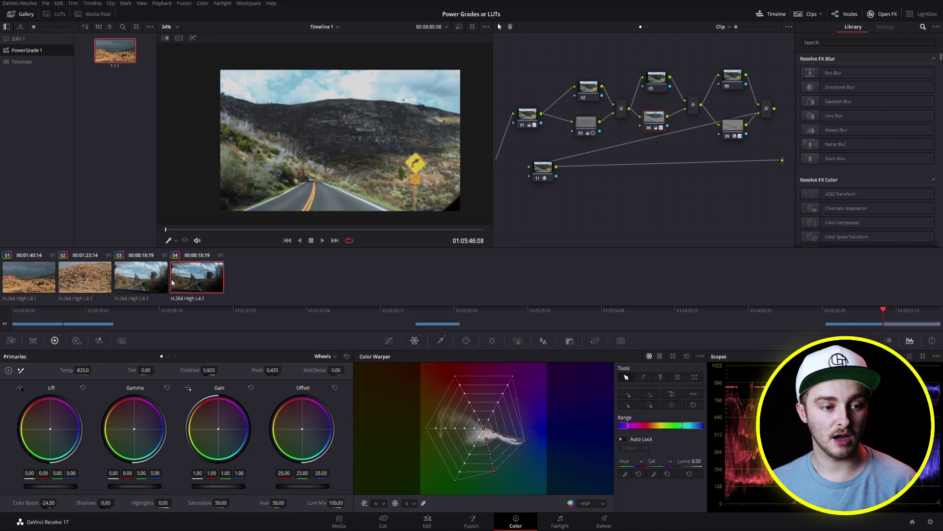
pyautogui.click(128, 276)
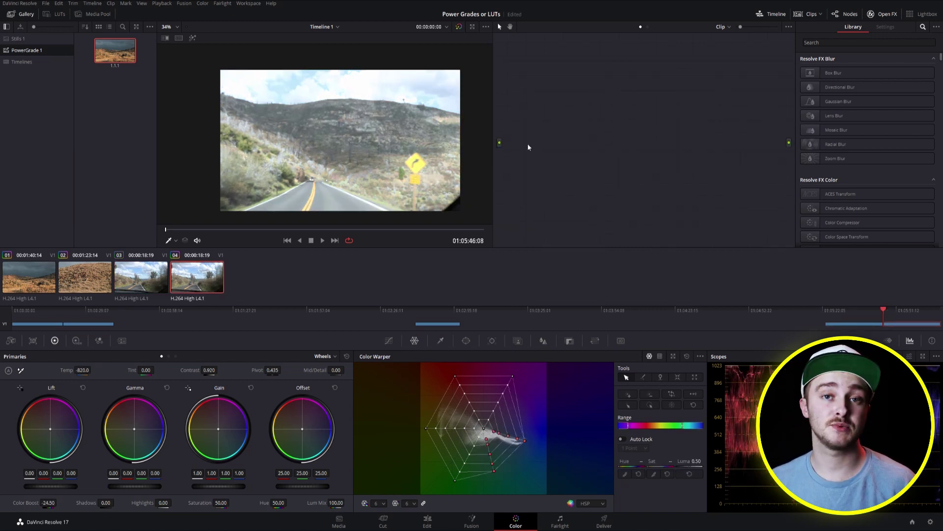
# Add a Parallel Mixer node, arrange nodes 02–06 around it, and select node 06 to check its qualifier.
pyautogui.rightClick(528, 147)
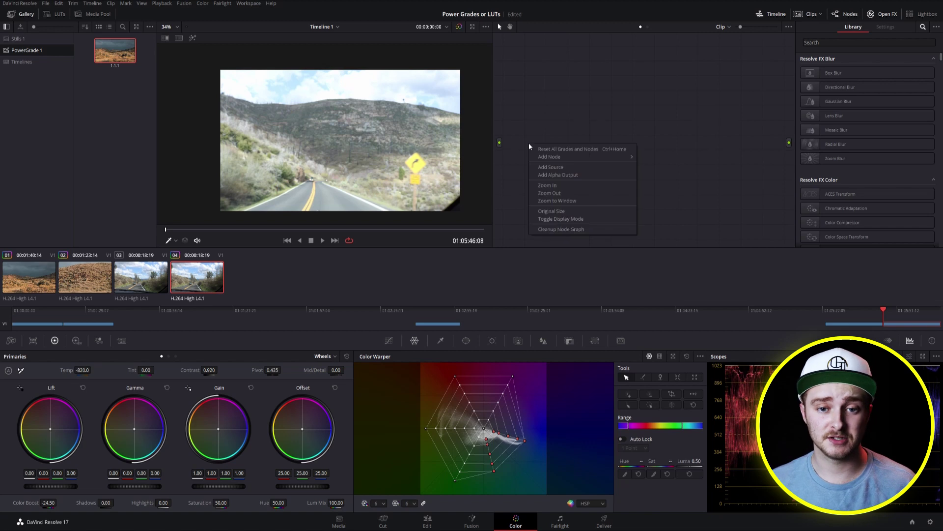
pyautogui.moveTo(573, 156)
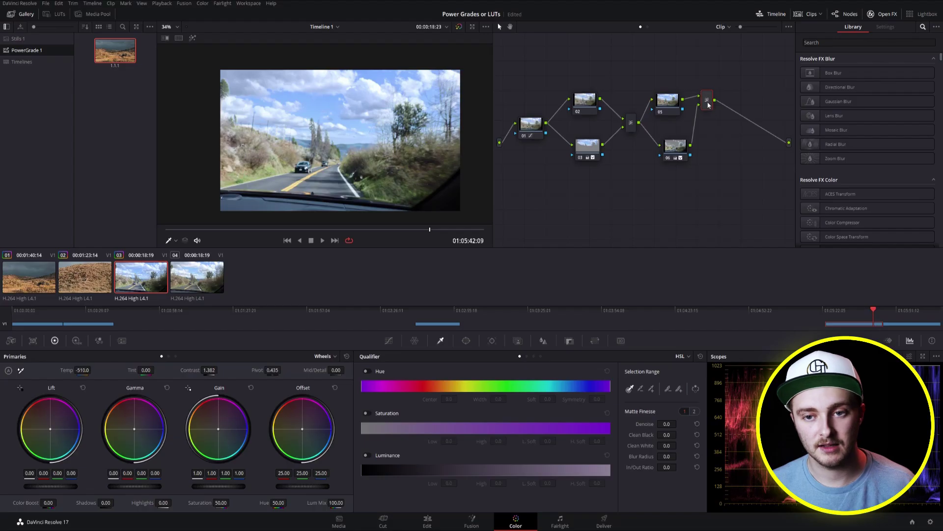
pyautogui.moveTo(709, 101); pyautogui.dragTo(717, 126)
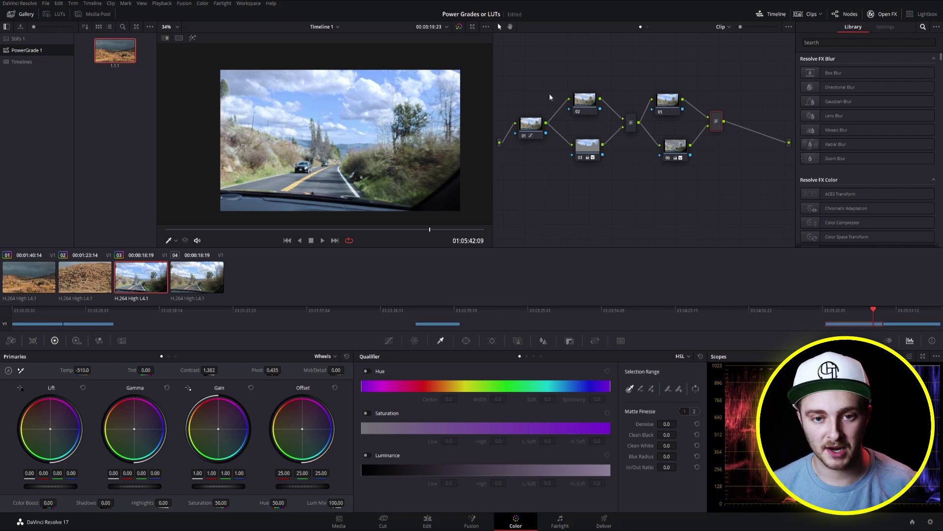
pyautogui.moveTo(551, 84); pyautogui.dragTo(681, 207)
pyautogui.click(679, 153)
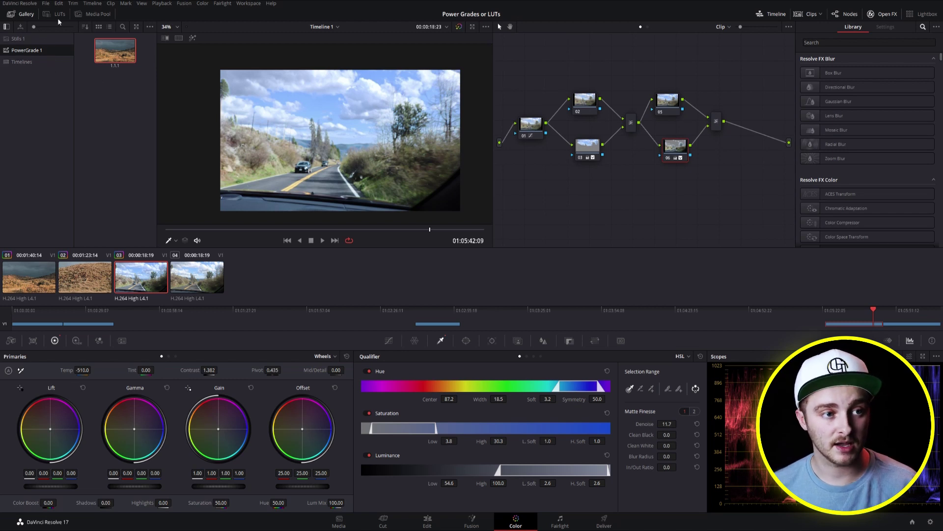
# Show the Gallery with its album list and open the PowerGrade 1 album.
pyautogui.click(27, 13)
pyautogui.click(27, 14)
pyautogui.click(6, 27)
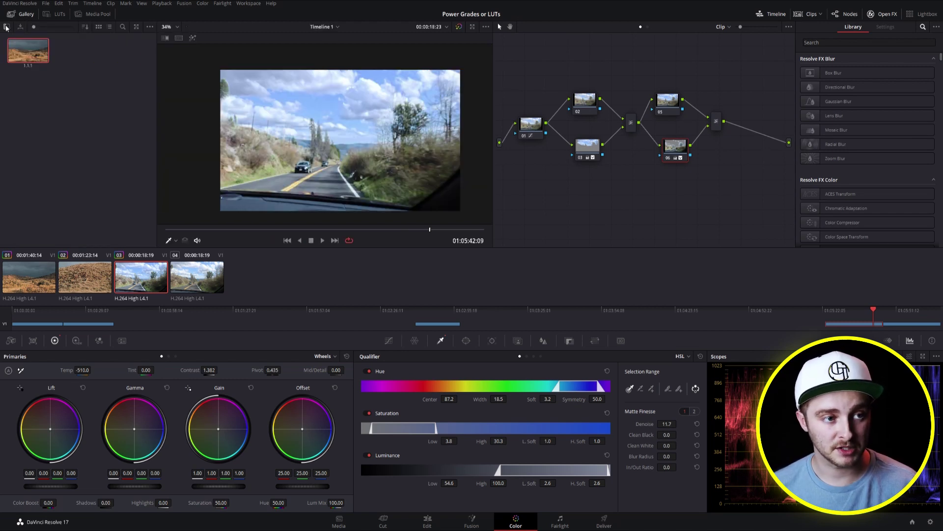
pyautogui.click(6, 27)
pyautogui.click(15, 39)
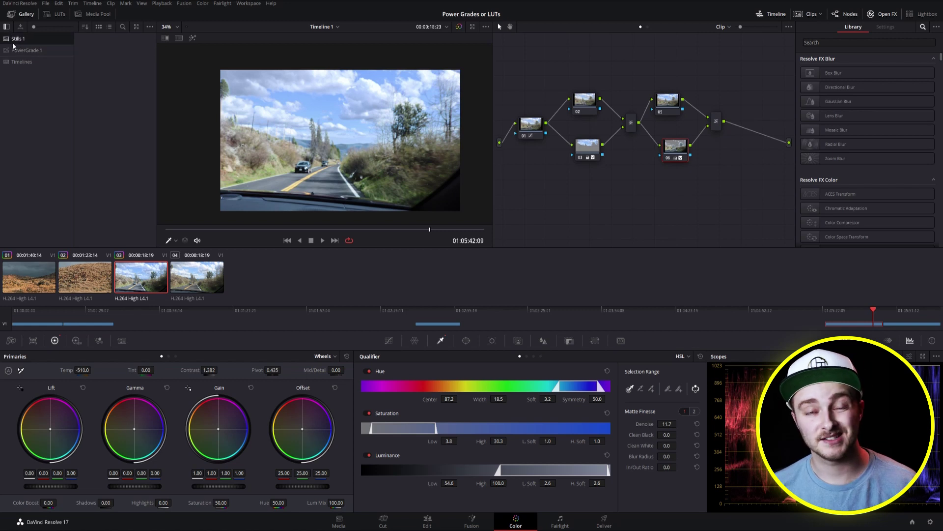
pyautogui.click(25, 50)
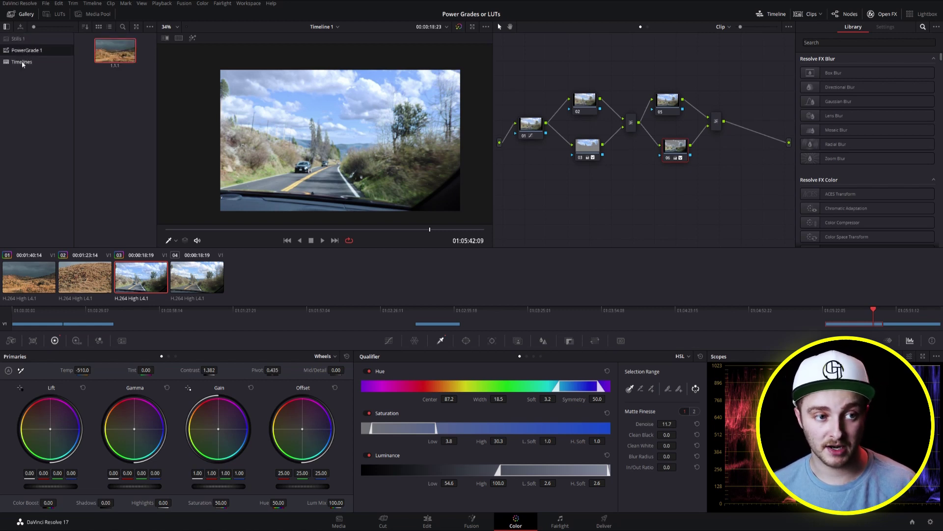
# Grab clip 03's grade as still 1.4.1 in PowerGrade 1, then go to clip 04.
pyautogui.rightClick(341, 165)
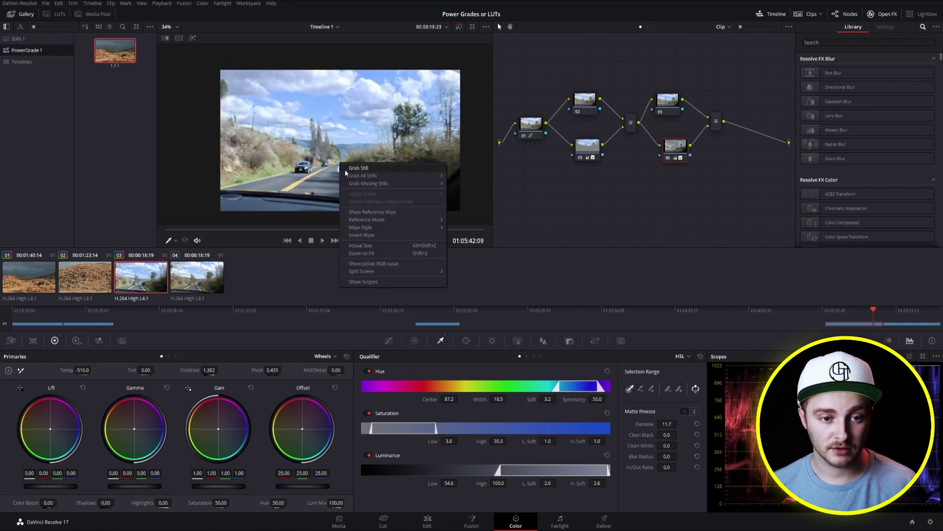
pyautogui.click(353, 168)
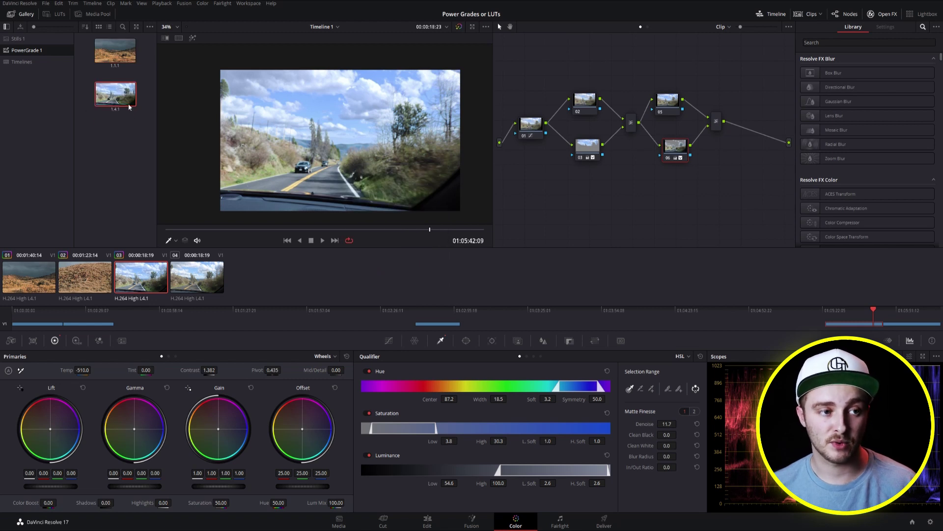
pyautogui.click(195, 277)
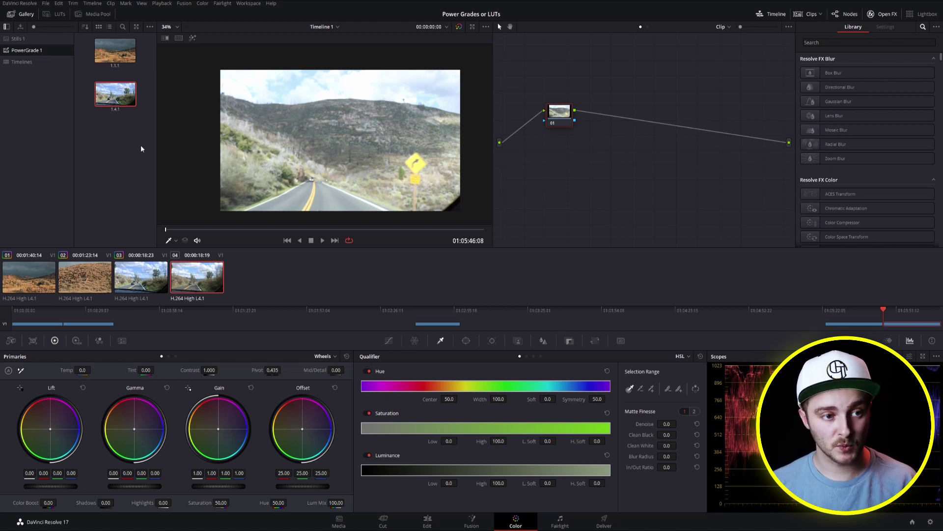
# Drag still 1.4.1's grade onto clip 04, compare it with clip 03, and return to clip 03.
pyautogui.moveTo(117, 92); pyautogui.dragTo(559, 204)
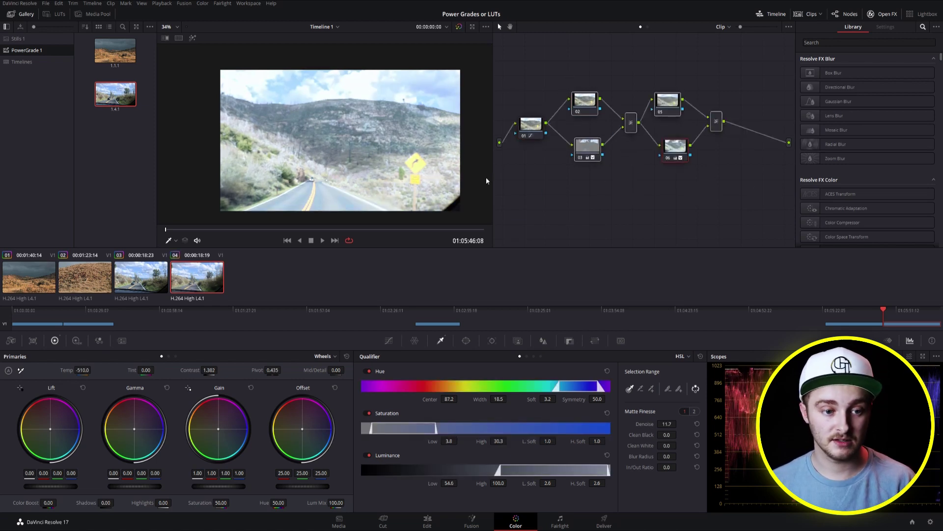
pyautogui.press('Up')
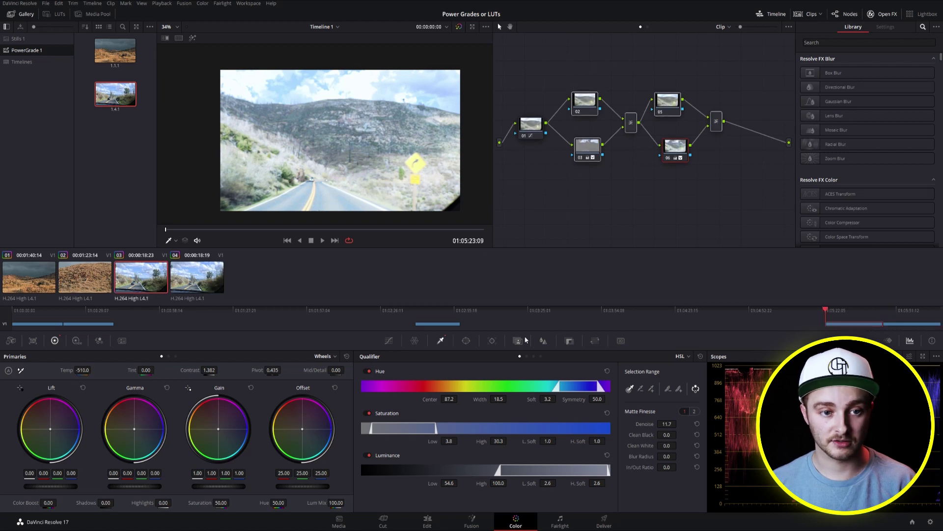
pyautogui.click(194, 277)
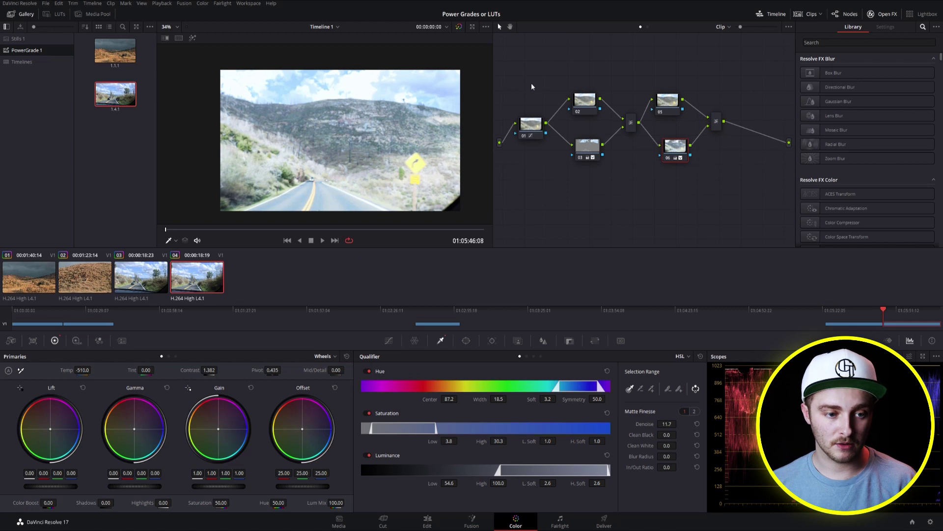
pyautogui.press('Up')
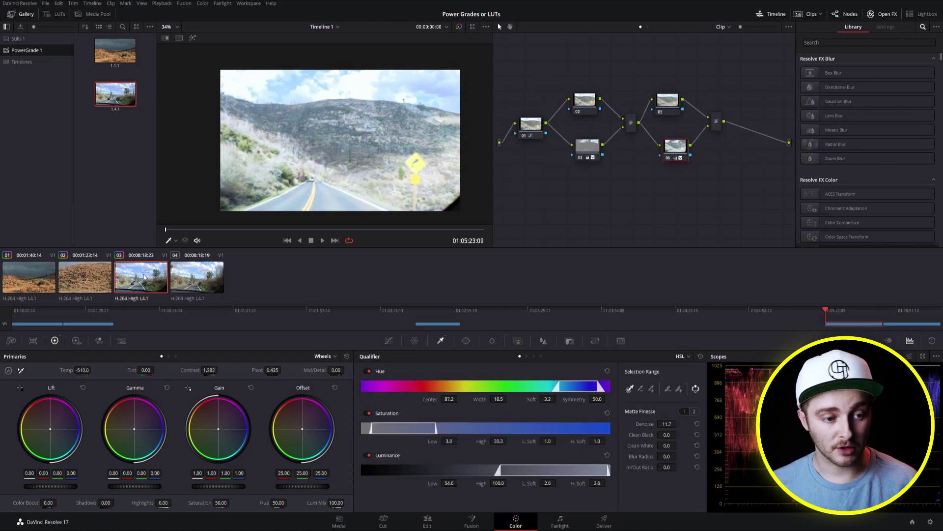
# Open and dismiss clip 03's context menu twice, hiding and restoring the clip thumbnails in between.
pyautogui.rightClick(144, 279)
pyautogui.click(136, 282)
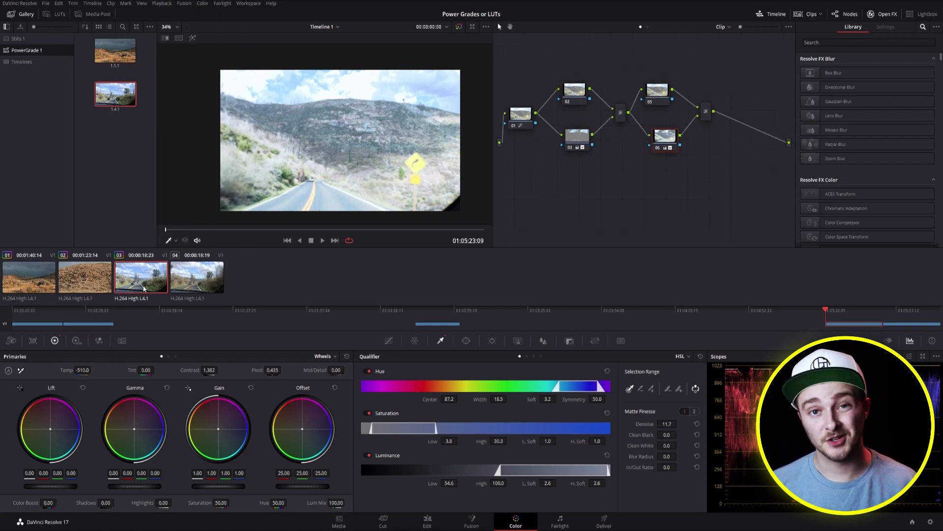
pyautogui.click(811, 13)
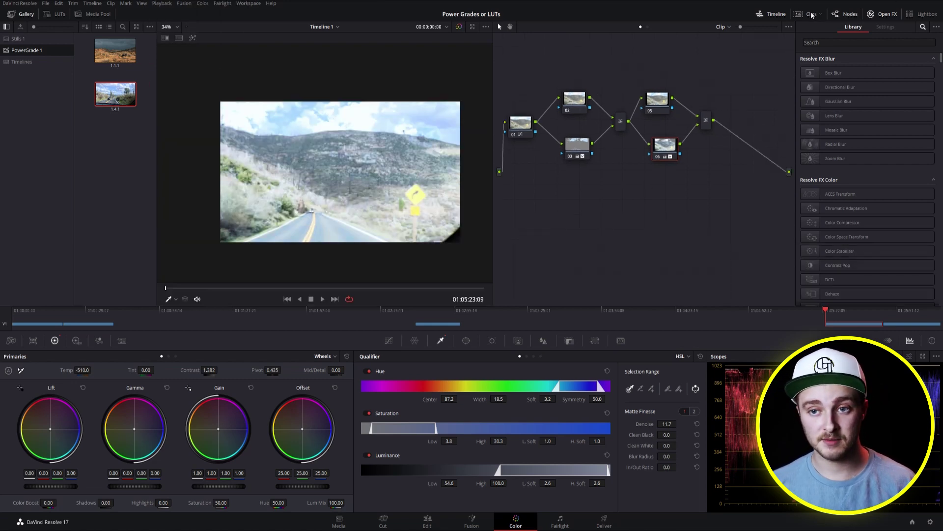
pyautogui.click(814, 13)
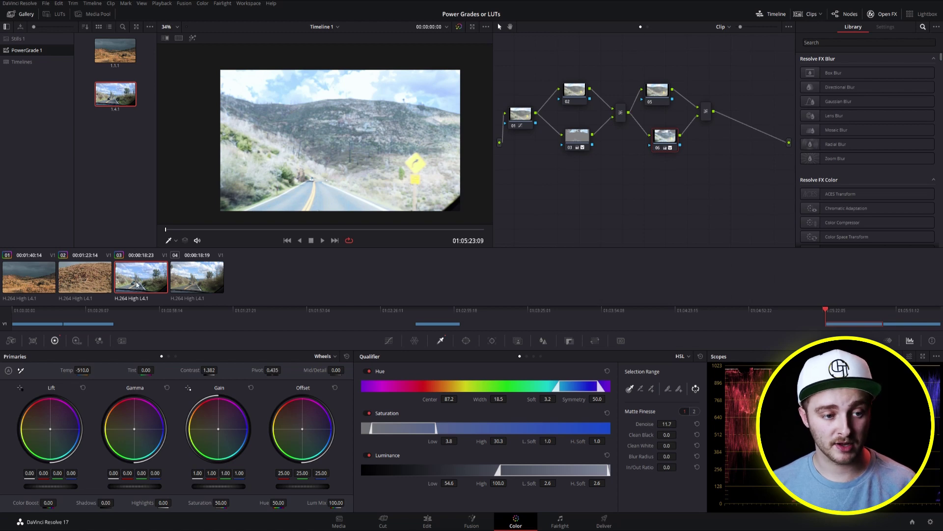
pyautogui.rightClick(138, 280)
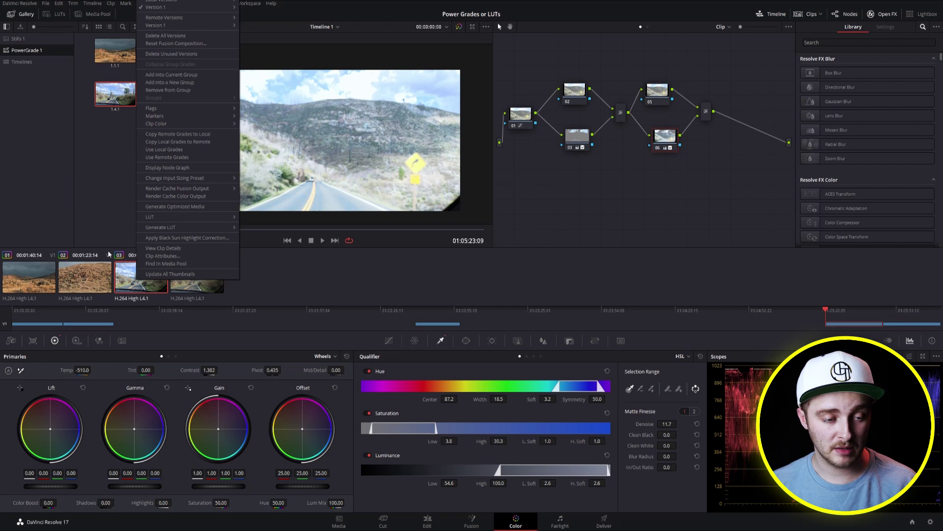
pyautogui.click(328, 281)
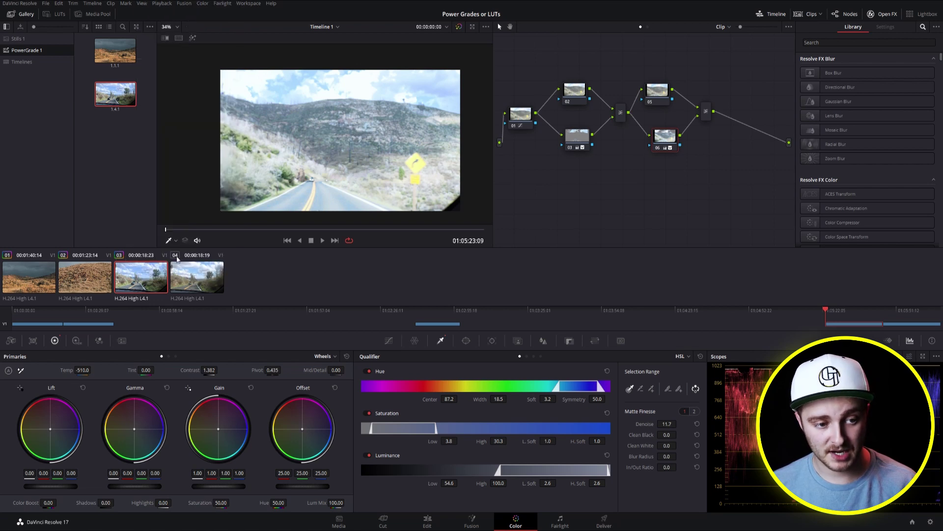
# Generate a 65 Point Cube LUT from clip 03's grade.
pyautogui.rightClick(133, 277)
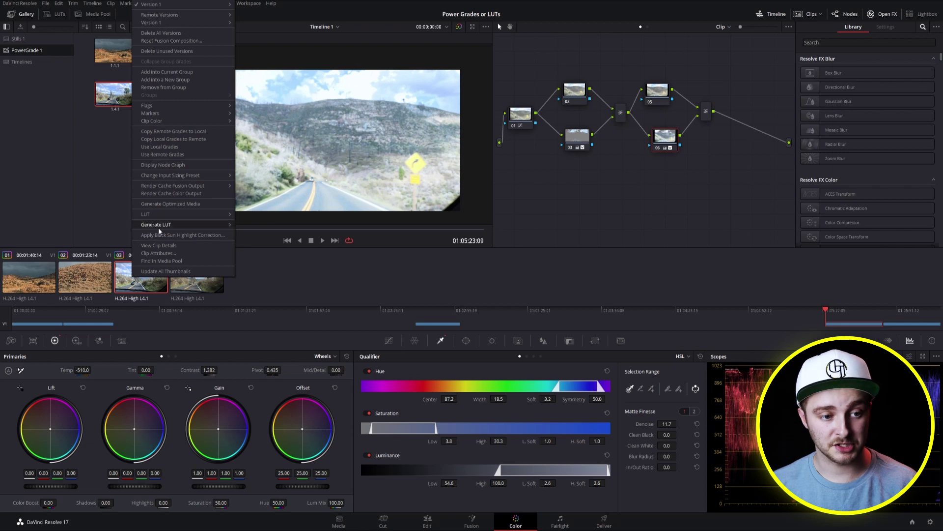
pyautogui.moveTo(160, 226)
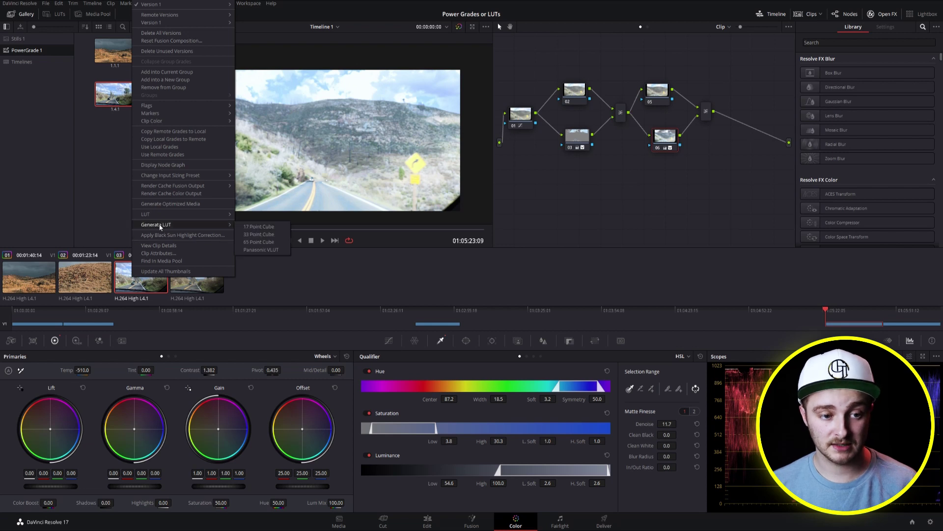
pyautogui.click(252, 241)
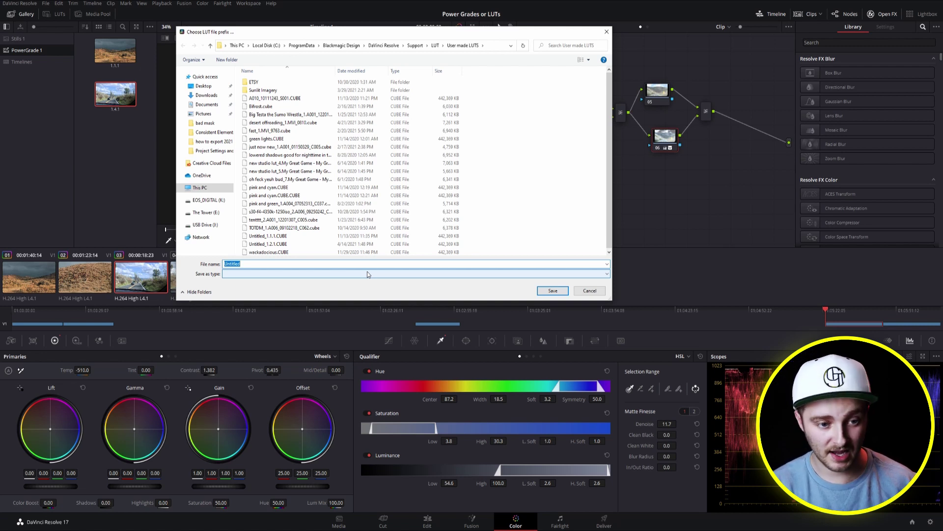
# Name the LUT file AAAA and save it.
pyautogui.write('AAAA')
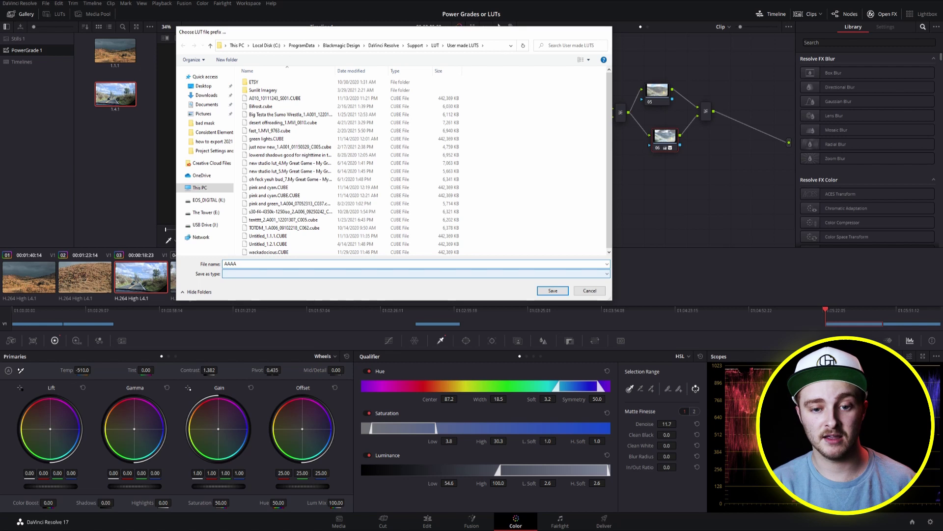
pyautogui.press('Return')
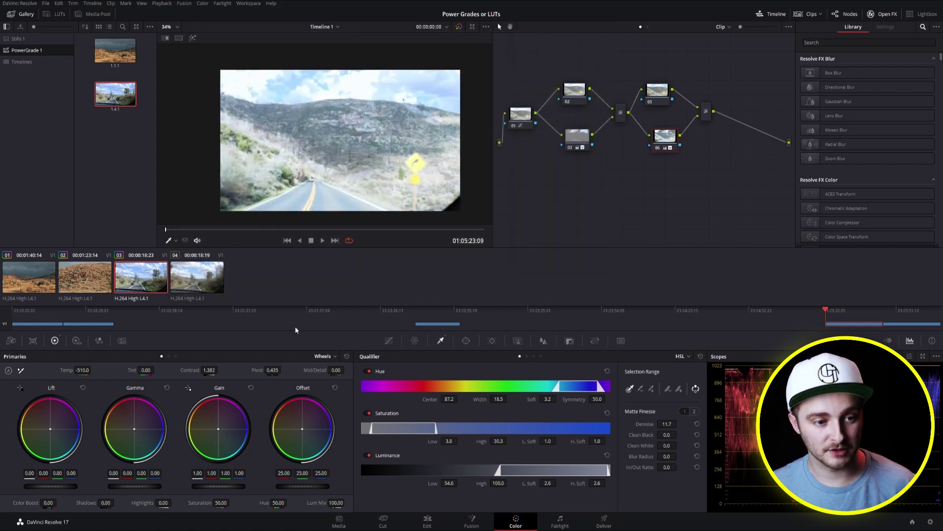
# Drag the AAAA LUT from the LUT browser onto road clip 04's node.
pyautogui.click(56, 14)
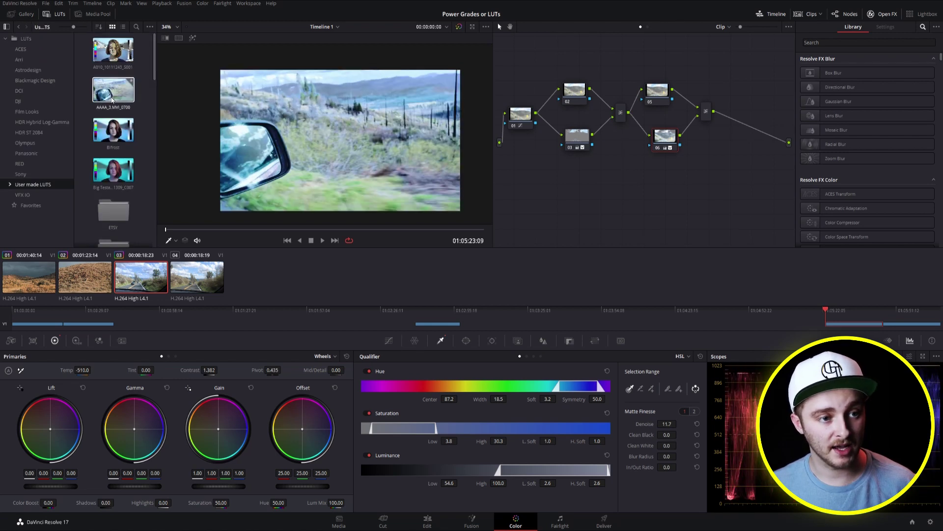
pyautogui.press('Down')
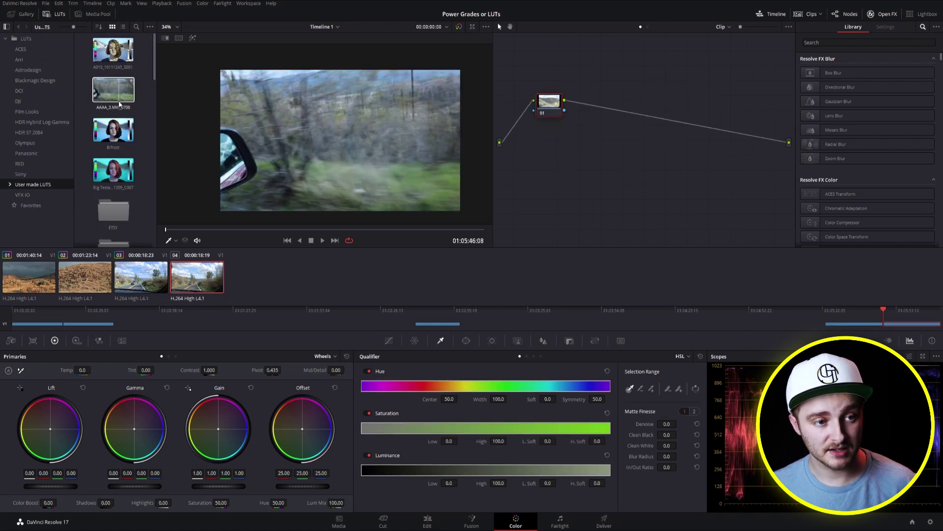
pyautogui.moveTo(111, 94); pyautogui.dragTo(199, 278)
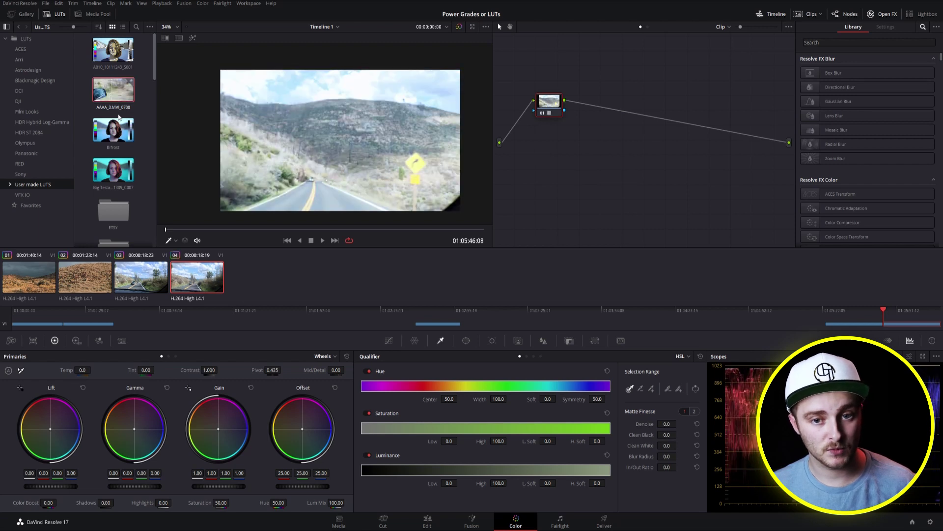
# Toggle clip 04's AAAA grade on and off to compare, then return to clip 03.
pyautogui.click(459, 27)
pyautogui.click(459, 27)
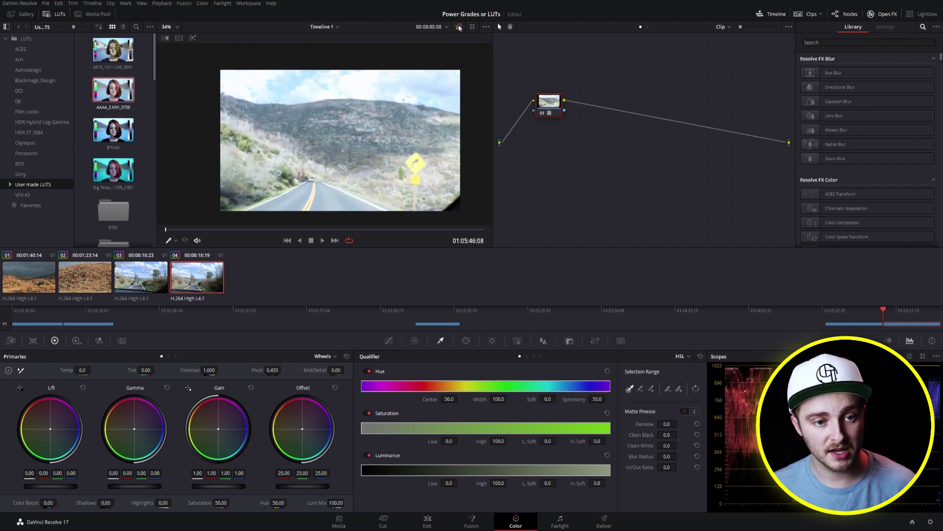
pyautogui.click(459, 28)
pyautogui.click(459, 27)
pyautogui.click(459, 27)
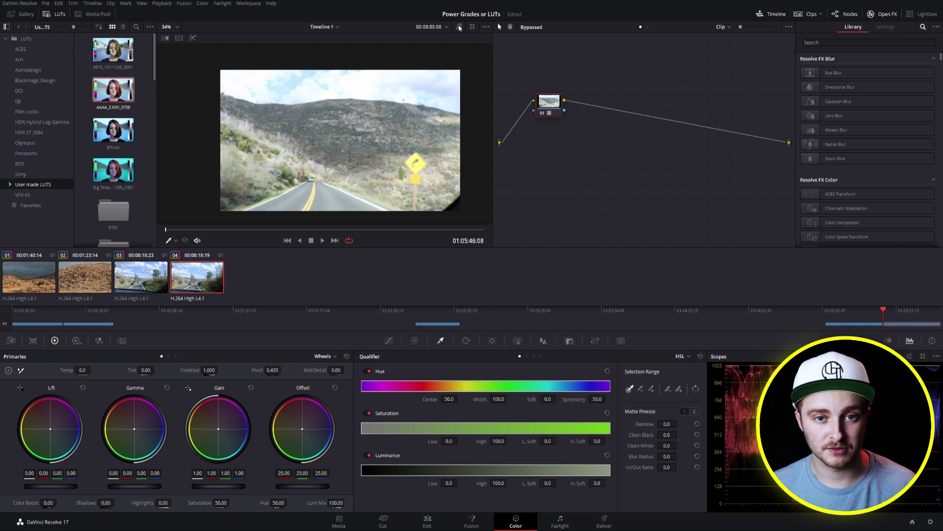
pyautogui.click(459, 27)
pyautogui.click(459, 27)
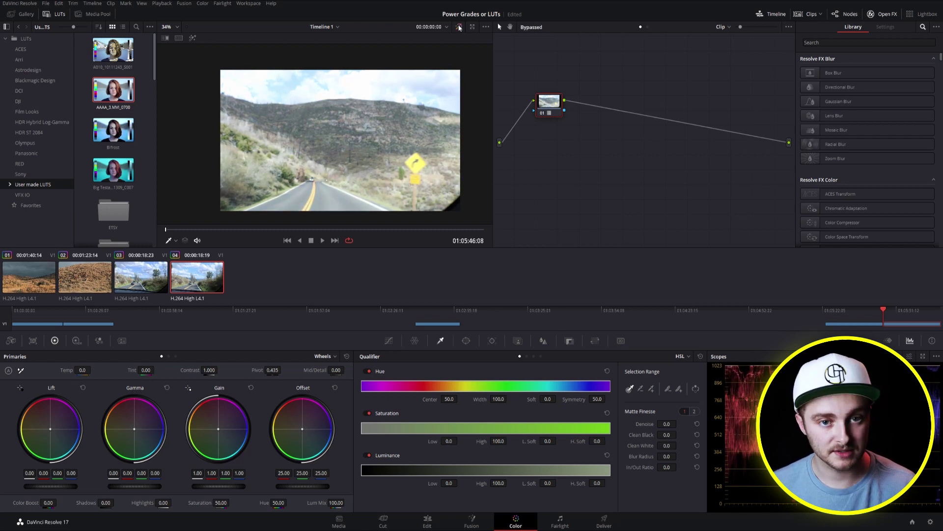
pyautogui.click(459, 27)
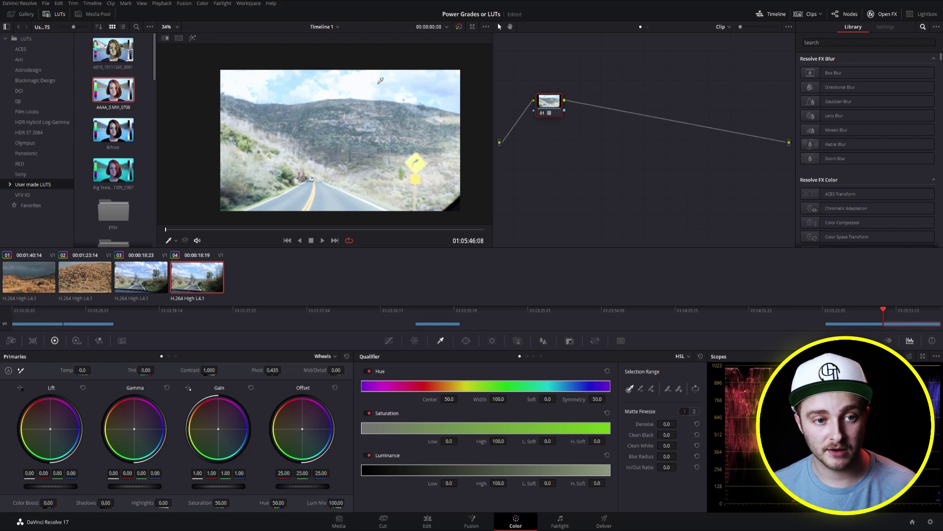
pyautogui.click(145, 284)
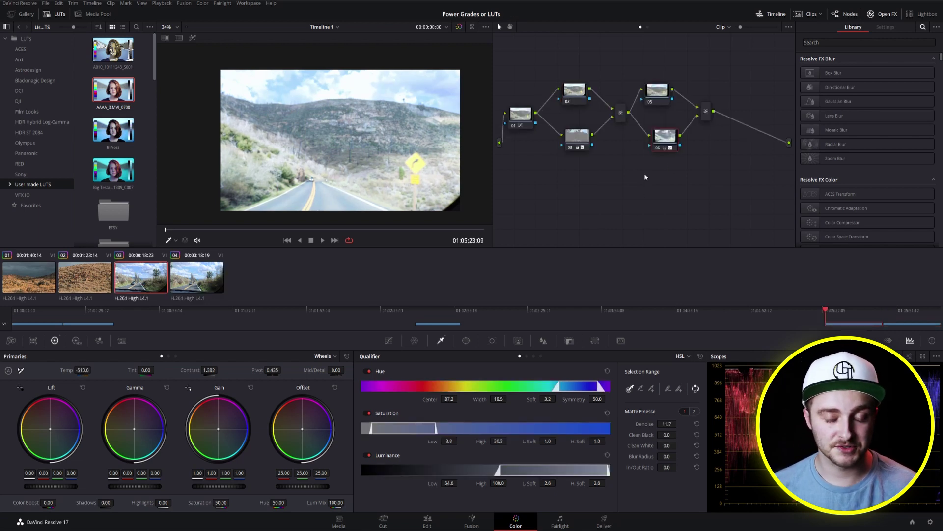
# Select node 03 of road clip 03's grade to review its qualifier and primary settings.
pyautogui.click(584, 141)
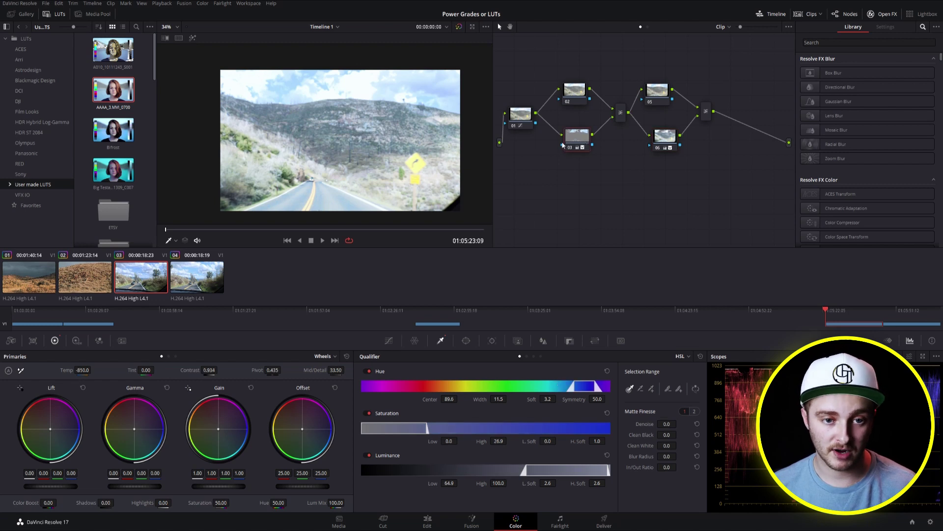